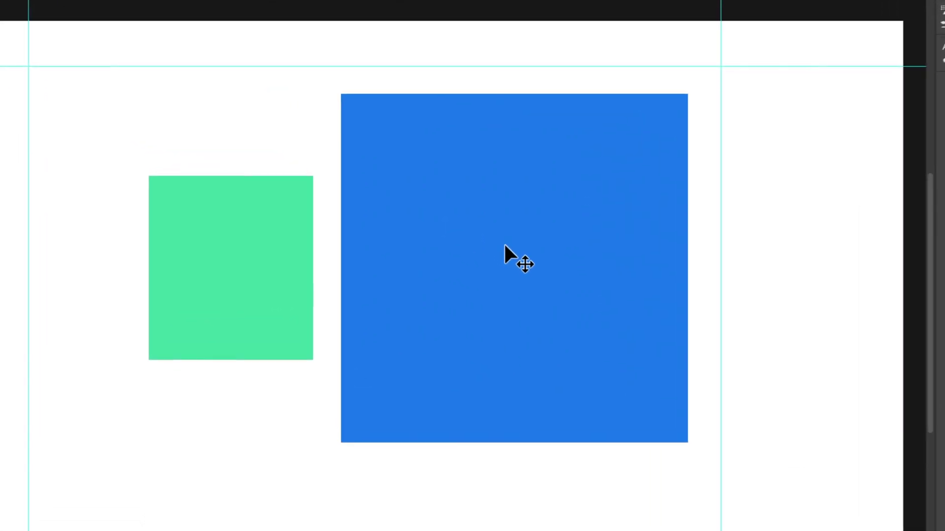
Drag the blue rectangle left onto the right part of the green rectangle
mouse_move(473, 248)
left_mouse_down()
mouse_move(454, 275)
mouse_move(477, 251)
mouse_move(539, 252)
mouse_move(538, 227)
mouse_move(481, 253)
mouse_move(478, 281)
mouse_move(472, 259)
mouse_move(377, 253)
mouse_move(374, 295)
left_mouse_up()
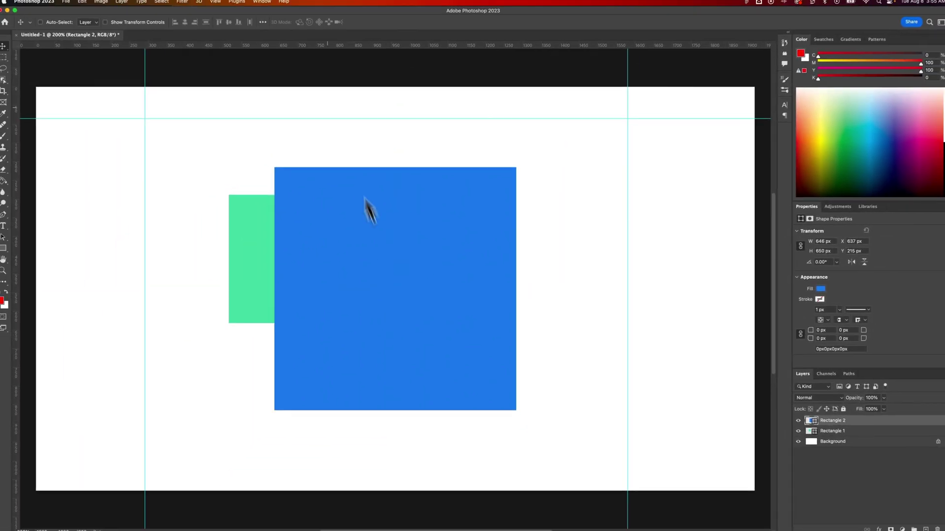
Drop the blue rectangle over most of the green one and open the View menu
left_click_drag(374, 294, 374, 295)
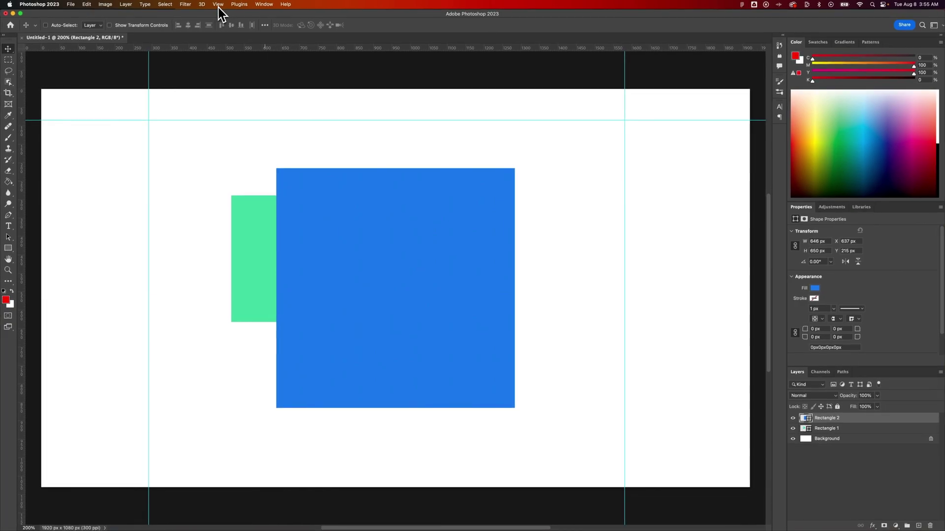
left_click(218, 4)
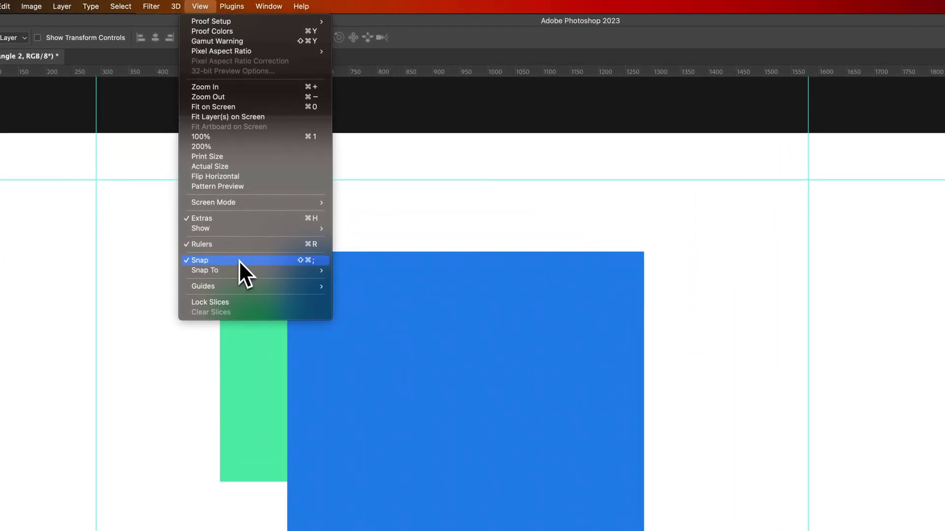
mouse_move(221, 270)
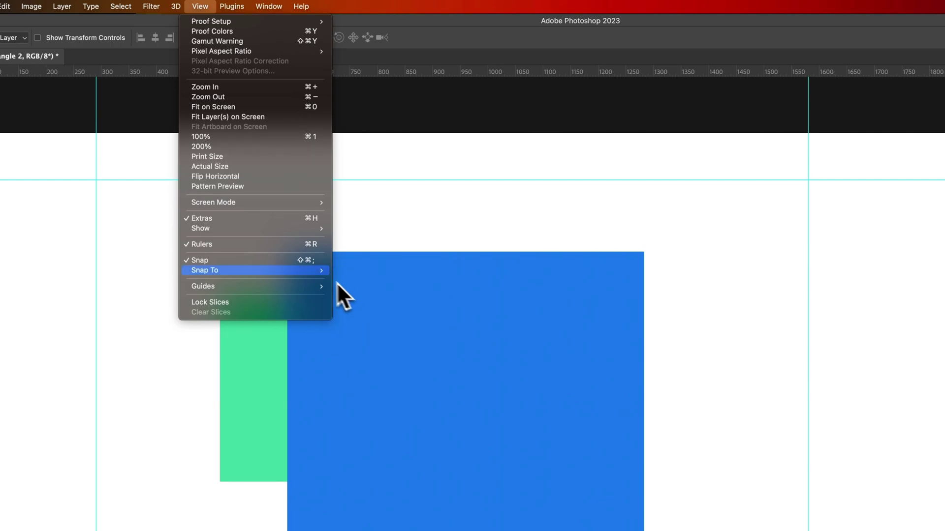
Uncheck View > Snap and move the blue rectangle right to overlap only the green one's edge
left_click(242, 262)
mouse_move(273, 285)
left_mouse_down()
mouse_move(622, 330)
mouse_move(444, 222)
mouse_move(420, 236)
left_mouse_up()
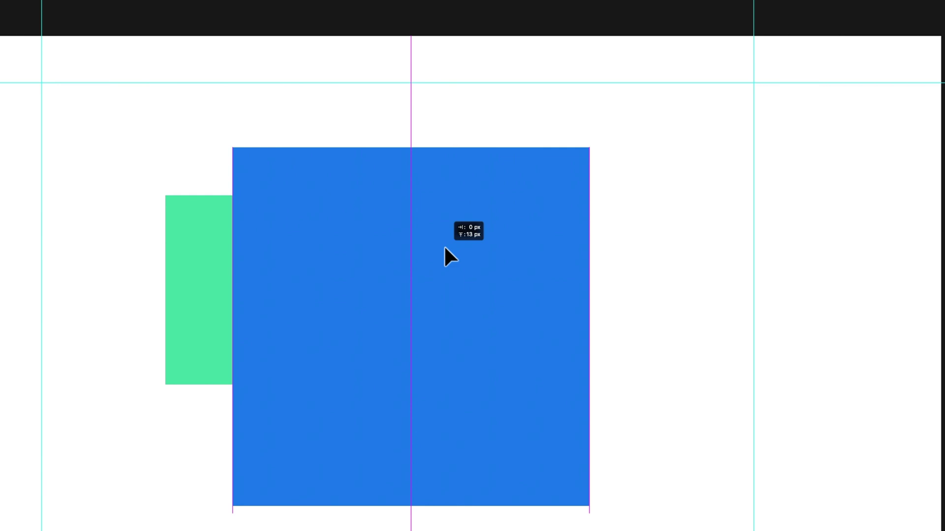
mouse_move(443, 257)
left_mouse_down()
mouse_move(419, 238)
mouse_move(529, 222)
mouse_move(488, 219)
left_mouse_up()
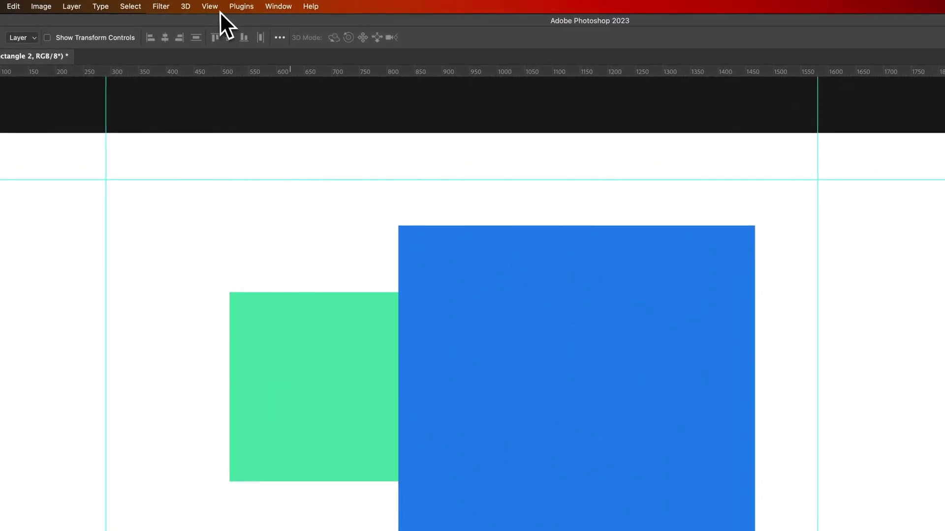
Uncheck Smart Guides under View > Show
left_click(218, 11)
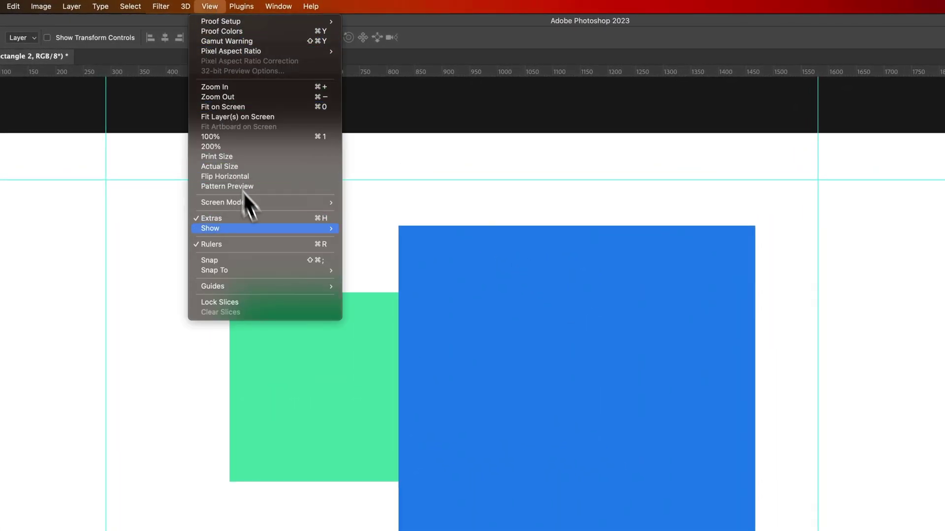
mouse_move(210, 228)
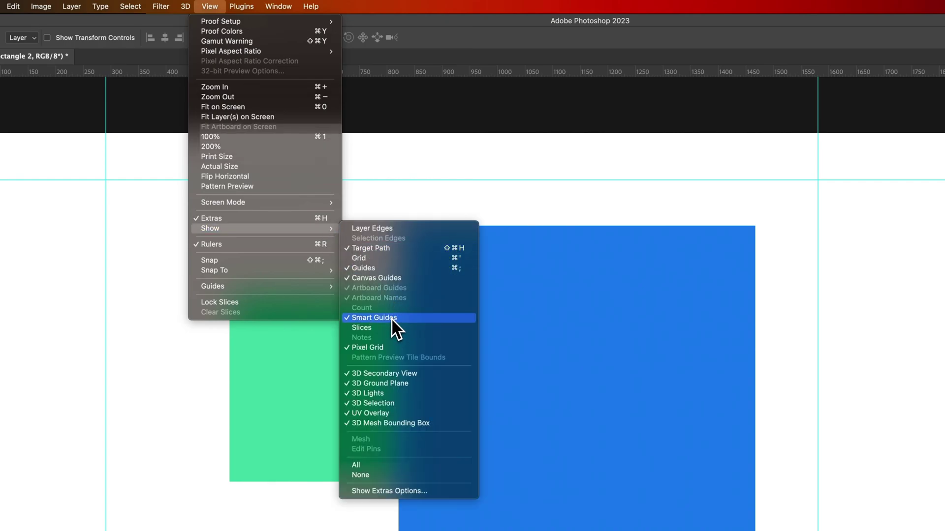
left_click(581, 310)
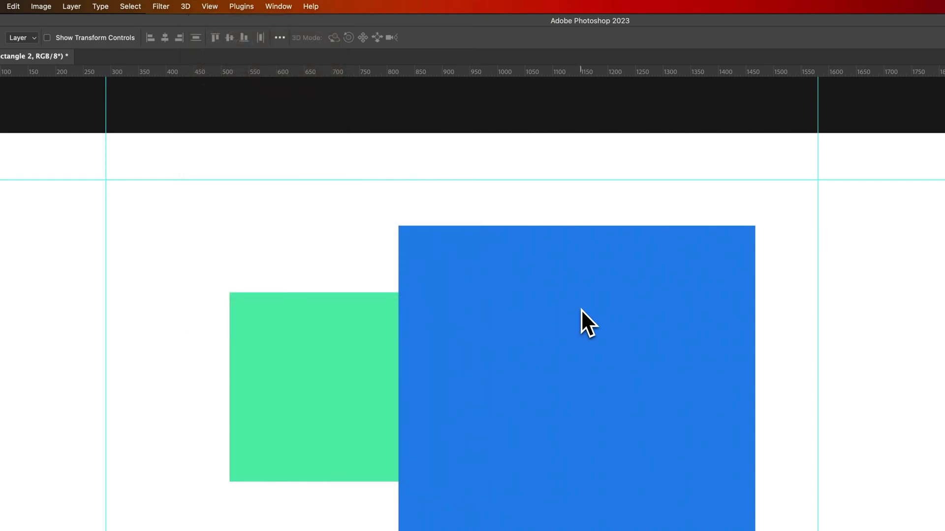